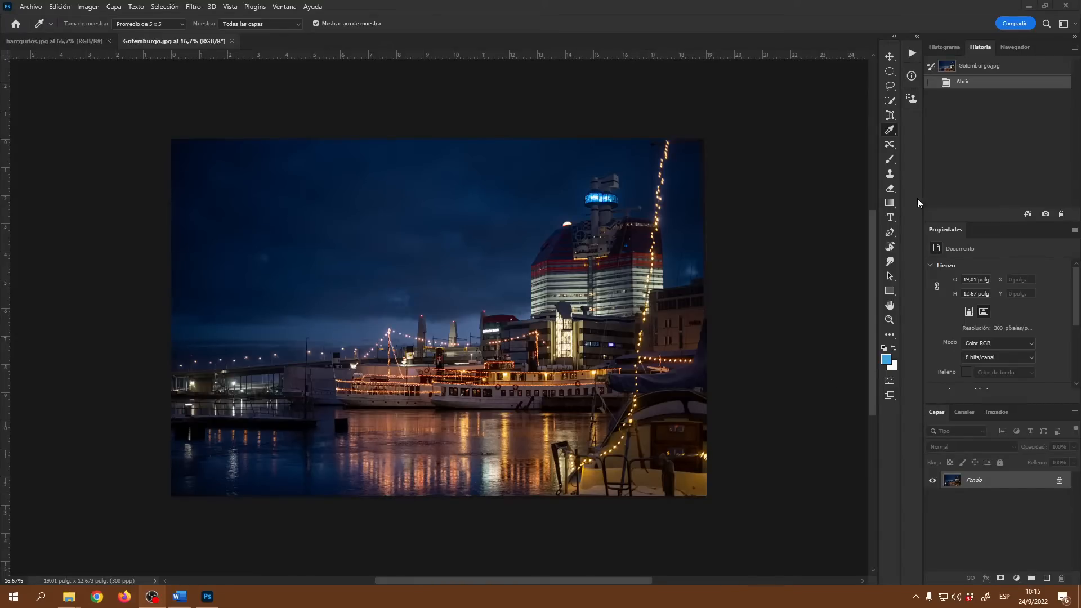
# Step: Inspect the foreground colour's values in the colour picker and leave the colour as it is
pyautogui.click(887, 360)
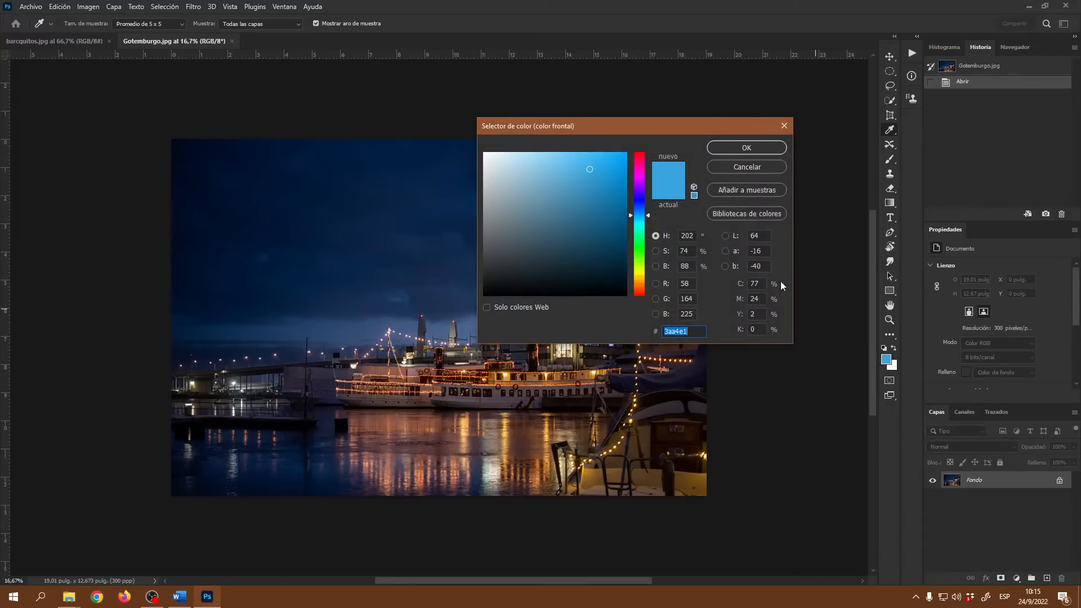
pyautogui.moveTo(698, 130); pyautogui.dragTo(621, 114)
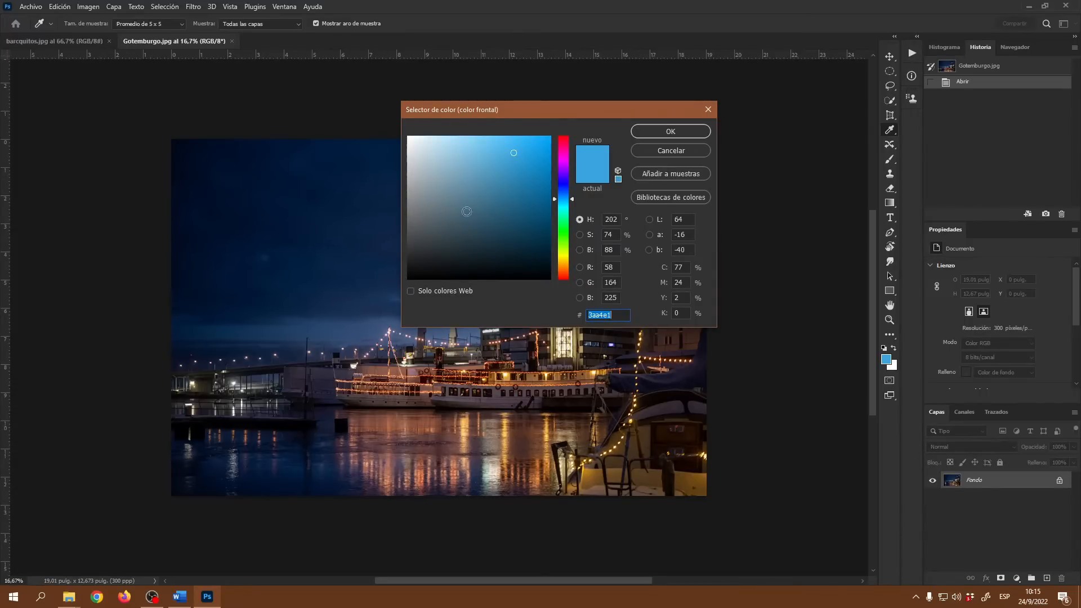
pyautogui.click(655, 149)
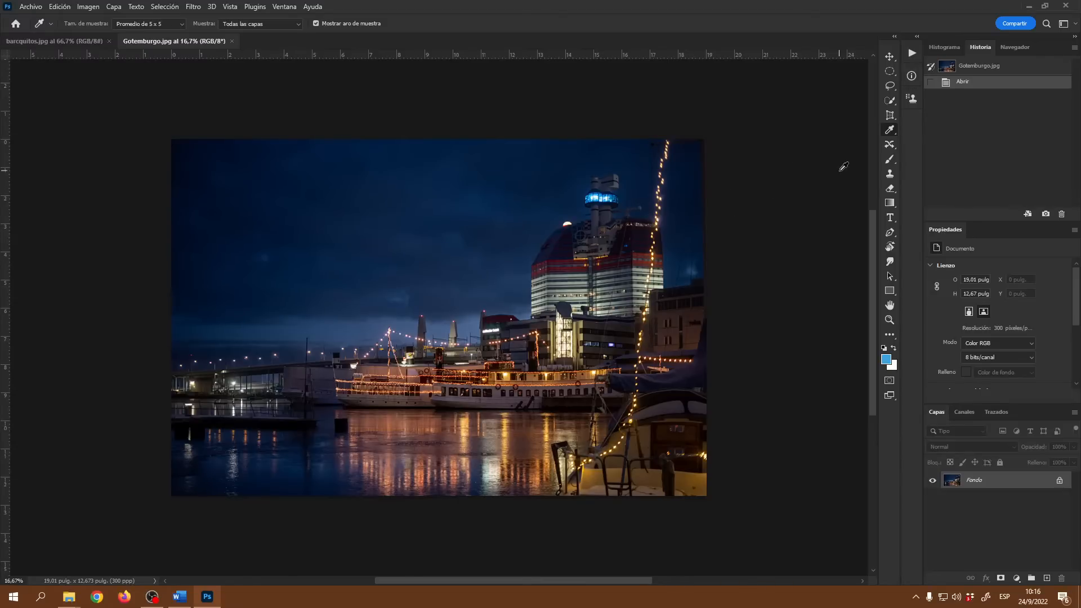
# Step: Shrink the window to expose the desktop, sample the wallpaper's brown (#915c30) as foreground colour with the Eyedropper, and check its values
pyautogui.click(1045, 5)
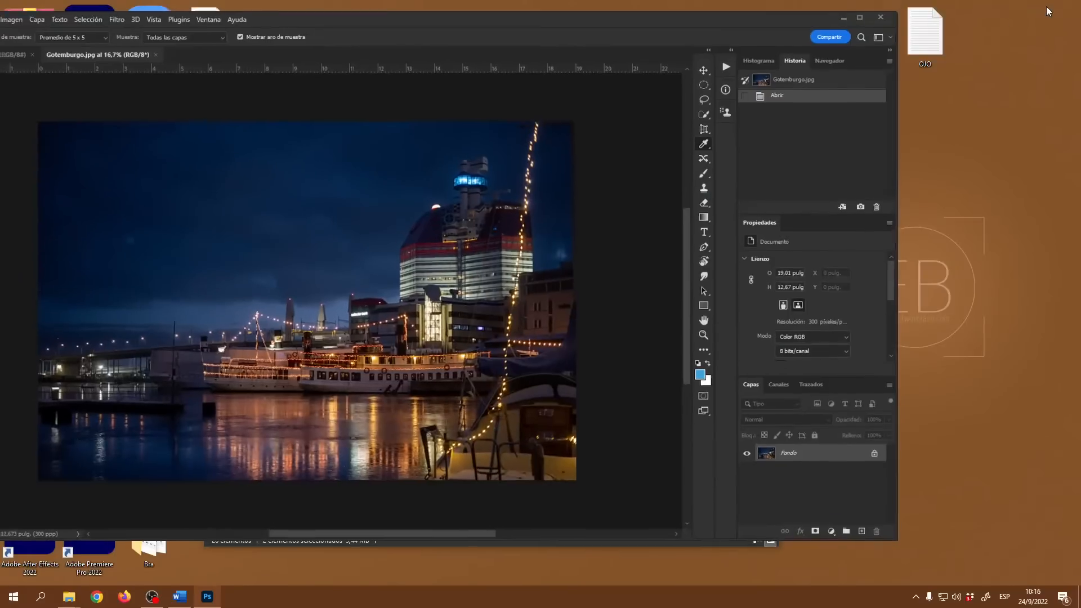
pyautogui.moveTo(725, 27); pyautogui.dragTo(700, 21)
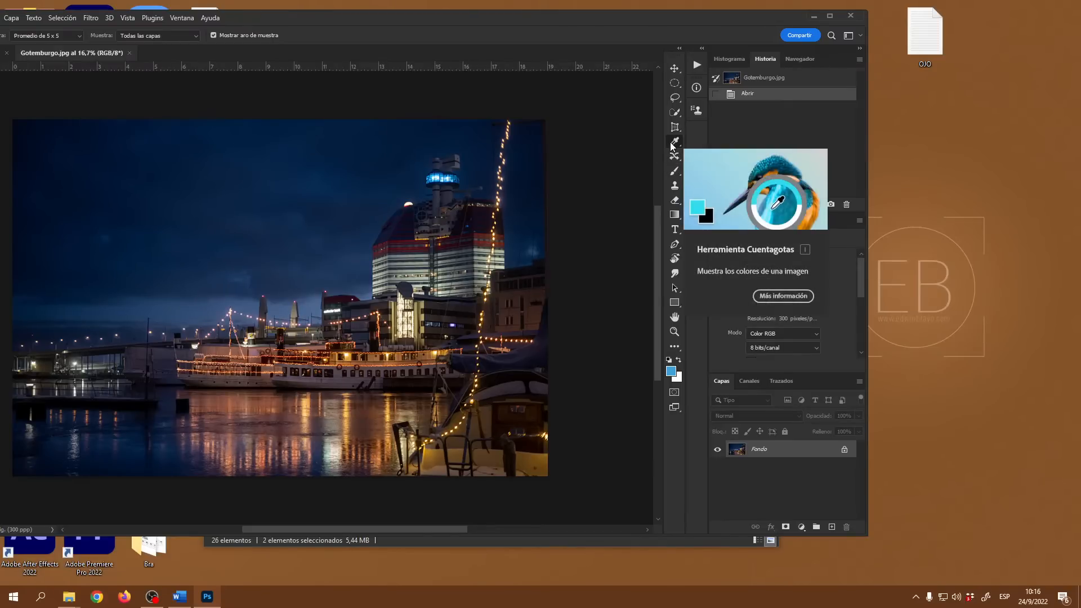
pyautogui.click(254, 271)
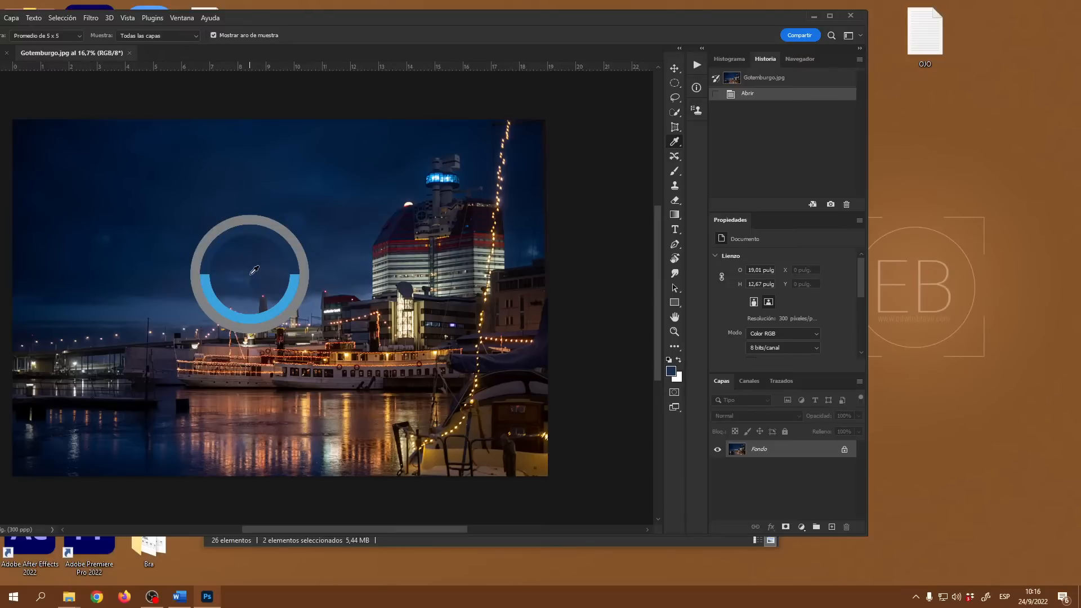
pyautogui.moveTo(254, 270); pyautogui.dragTo(962, 208)
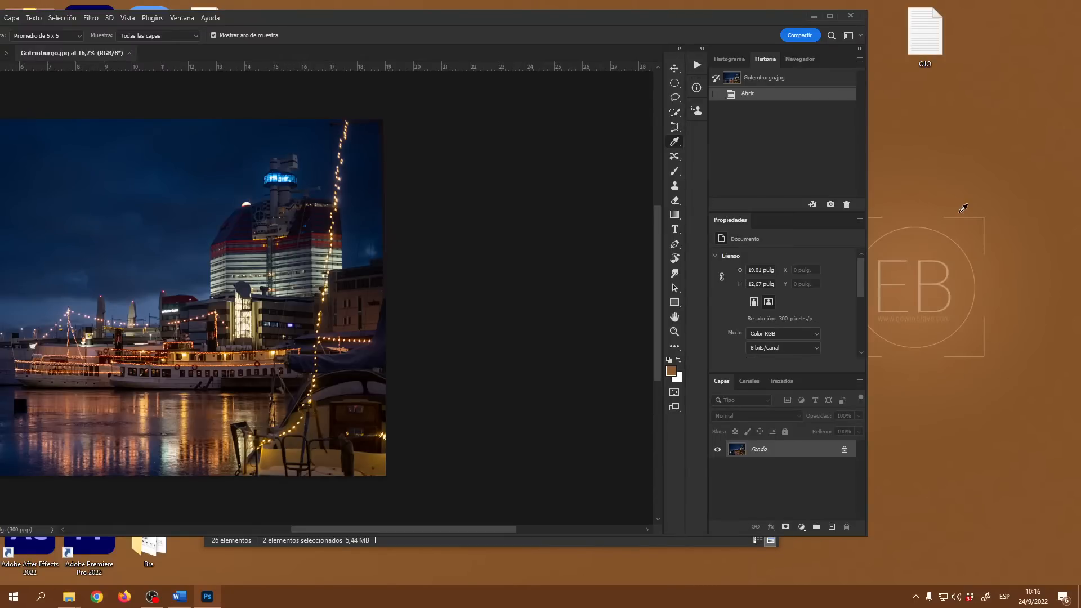
pyautogui.click(672, 373)
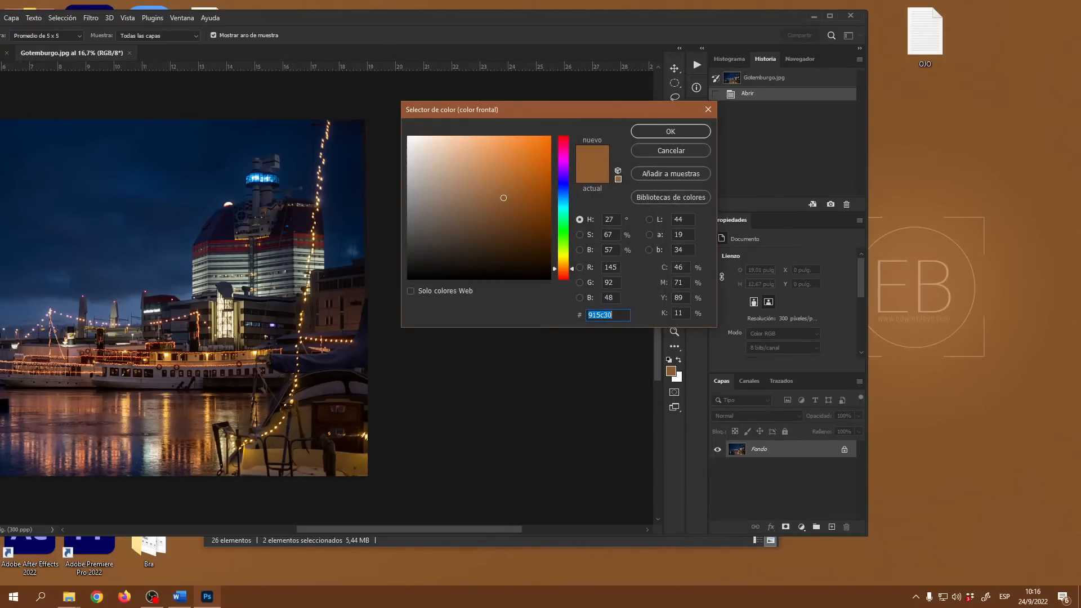
pyautogui.click(669, 149)
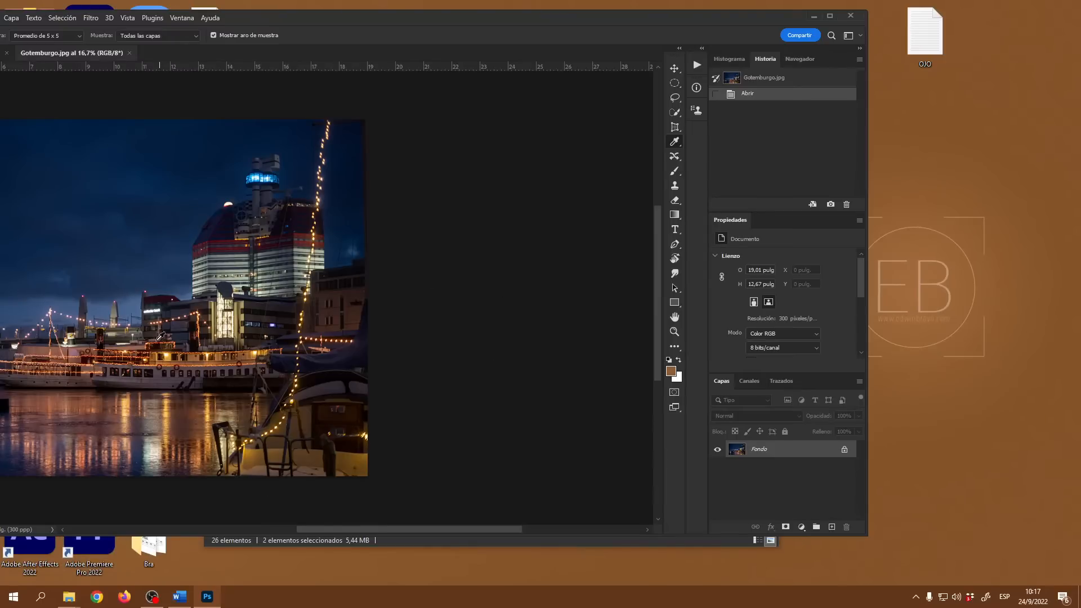
# Step: Sample the dark navy of the Adobe Premiere Pro desktop icon as the foreground colour, starting from the image, and maximize the window again
pyautogui.click(147, 325)
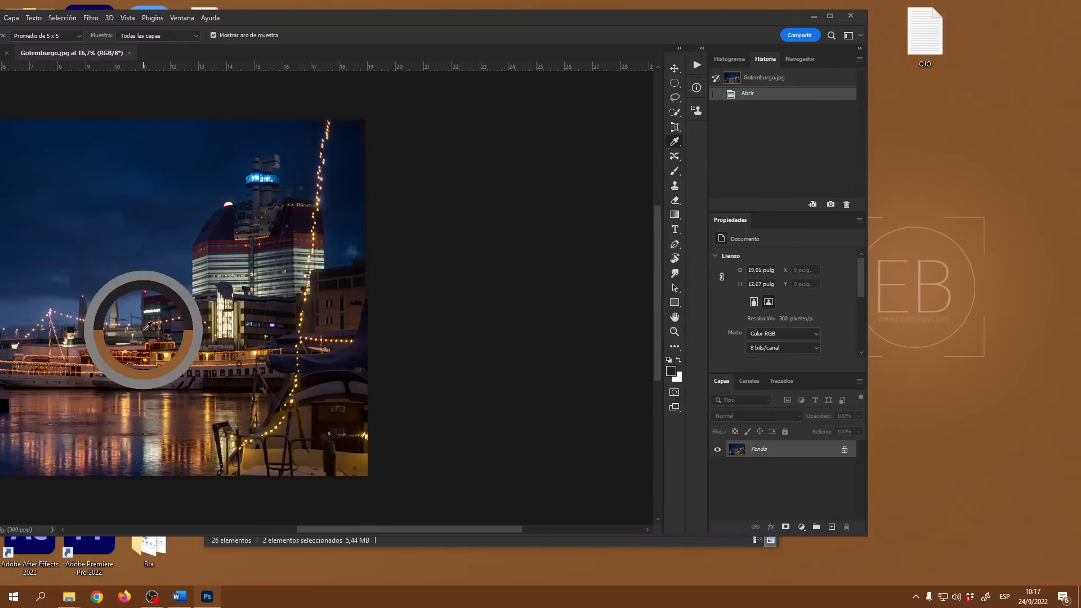
pyautogui.moveTo(147, 325); pyautogui.dragTo(100, 542)
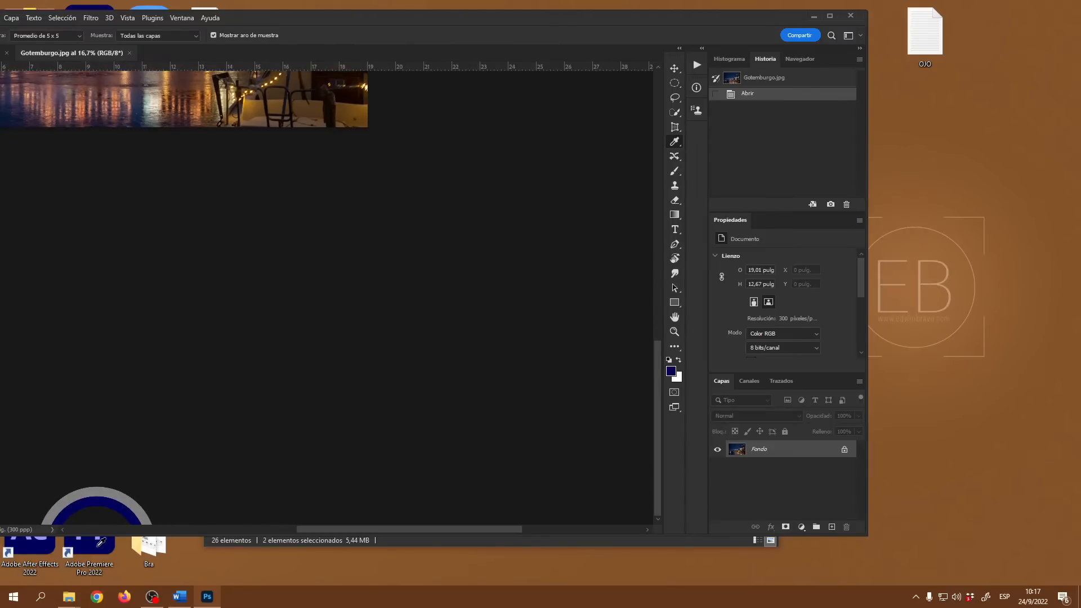
pyautogui.moveTo(101, 541); pyautogui.dragTo(102, 541)
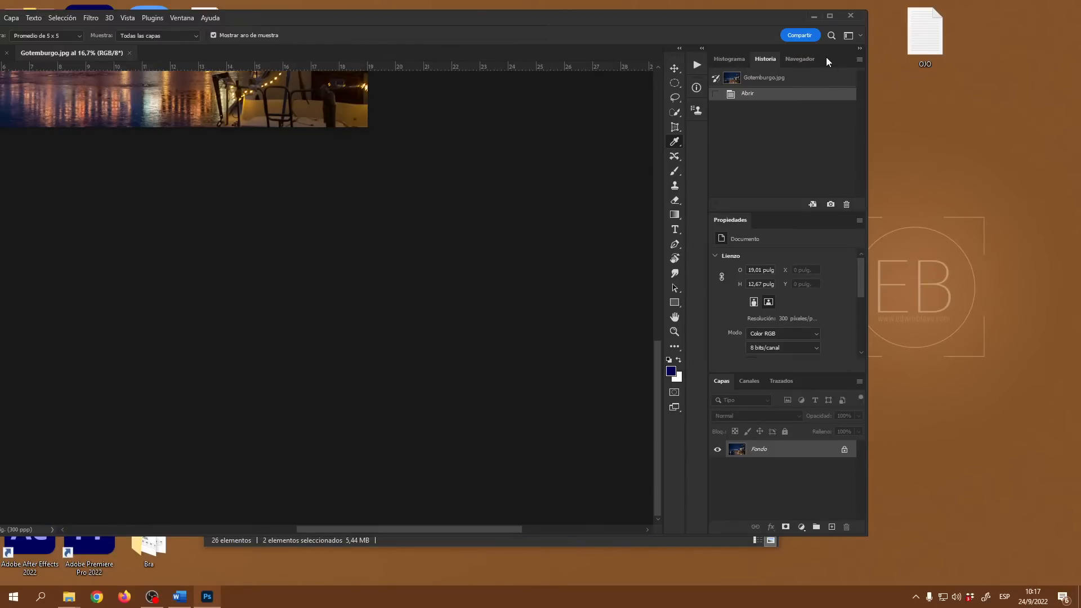
pyautogui.click(829, 16)
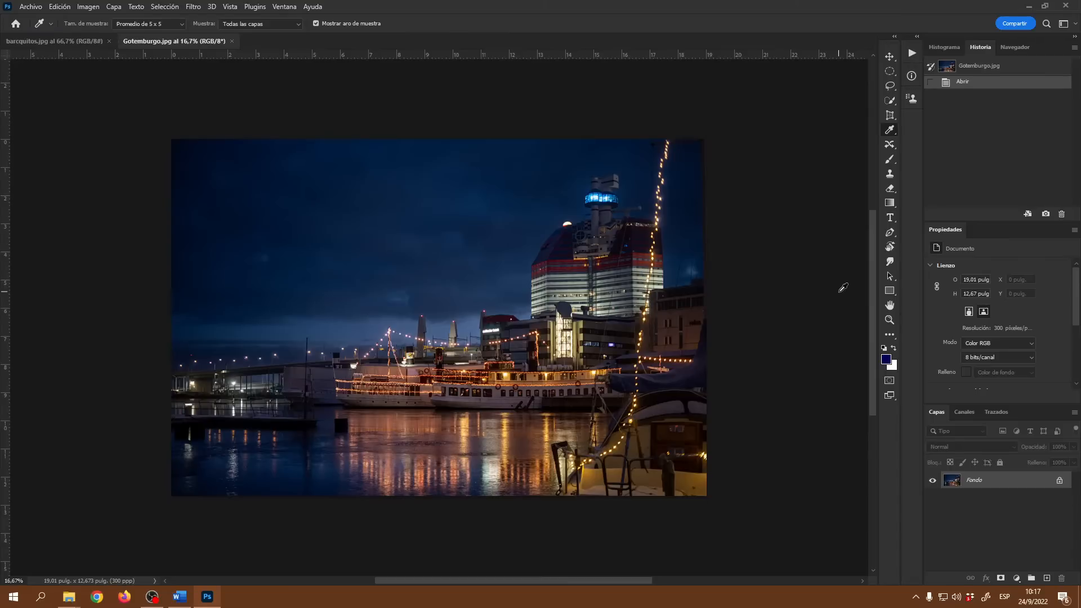
# Step: Make a perfectly circular elliptical marquee selection about 4.96 inches across in the upper-left sky of the photo
pyautogui.click(889, 72)
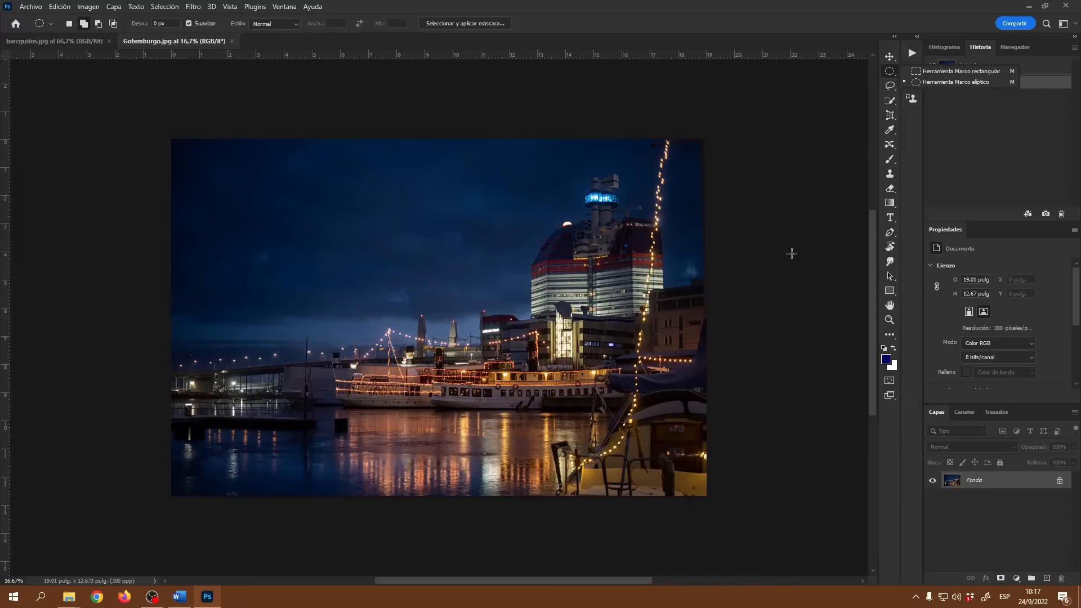
pyautogui.click(403, 279)
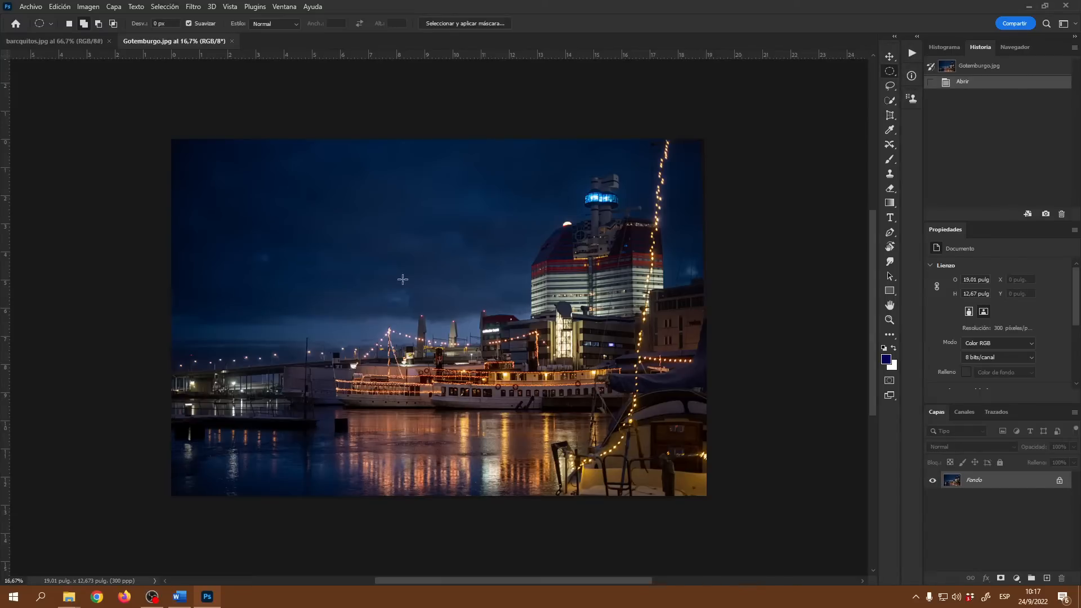
pyautogui.moveTo(403, 279); pyautogui.dragTo(496, 412)
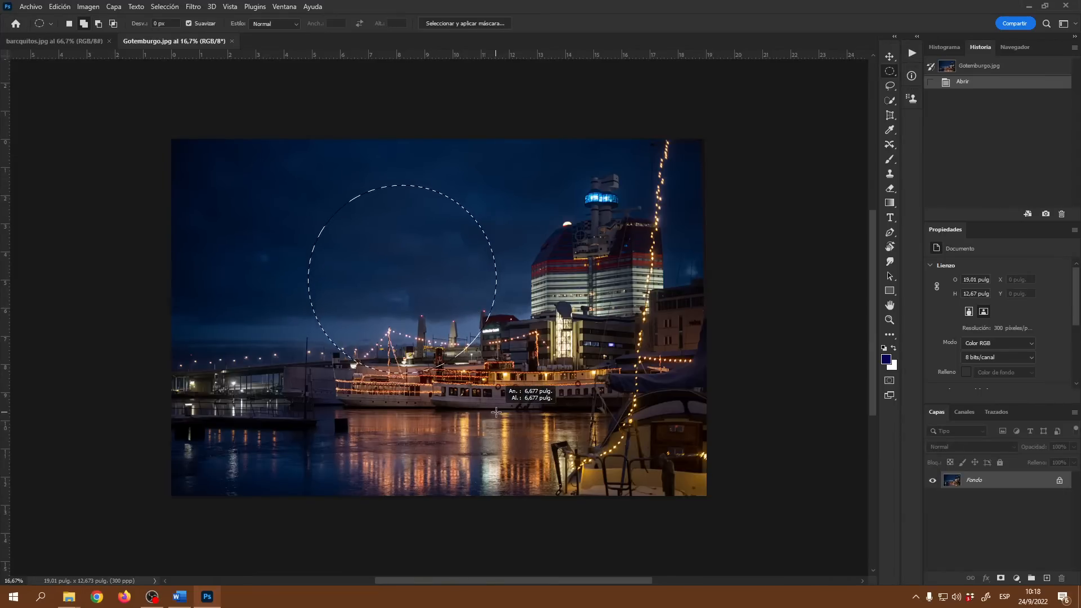
pyautogui.moveTo(496, 412); pyautogui.dragTo(496, 413)
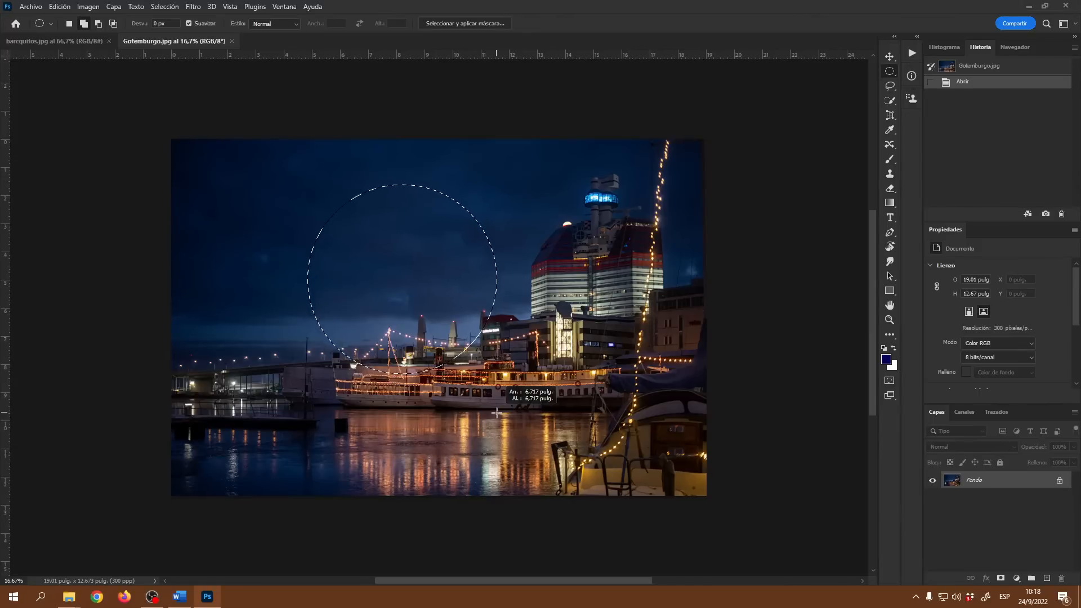
pyautogui.moveTo(497, 412)
pyautogui.mouseDown()
pyautogui.moveTo(495, 398)
pyautogui.moveTo(421, 397)
pyautogui.moveTo(448, 386)
pyautogui.moveTo(401, 382)
pyautogui.moveTo(430, 398)
pyautogui.moveTo(383, 392)
pyautogui.moveTo(343, 338)
pyautogui.mouseUp()
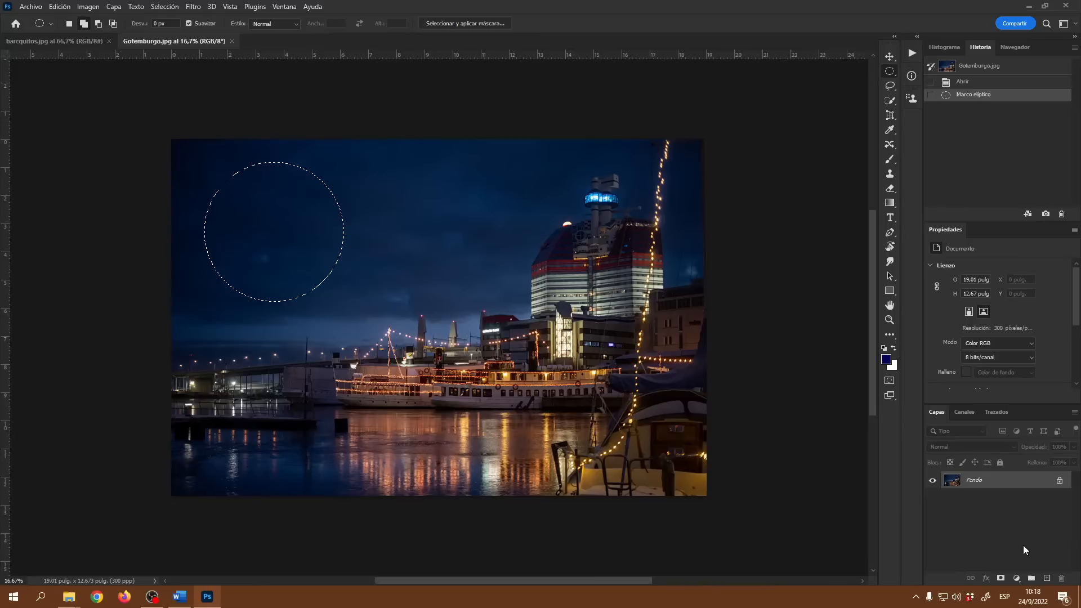
# Step: On a new layer, fill the circular selection with dark red #46111a sampled from the tall building's facade, and deselect
pyautogui.click(1047, 579)
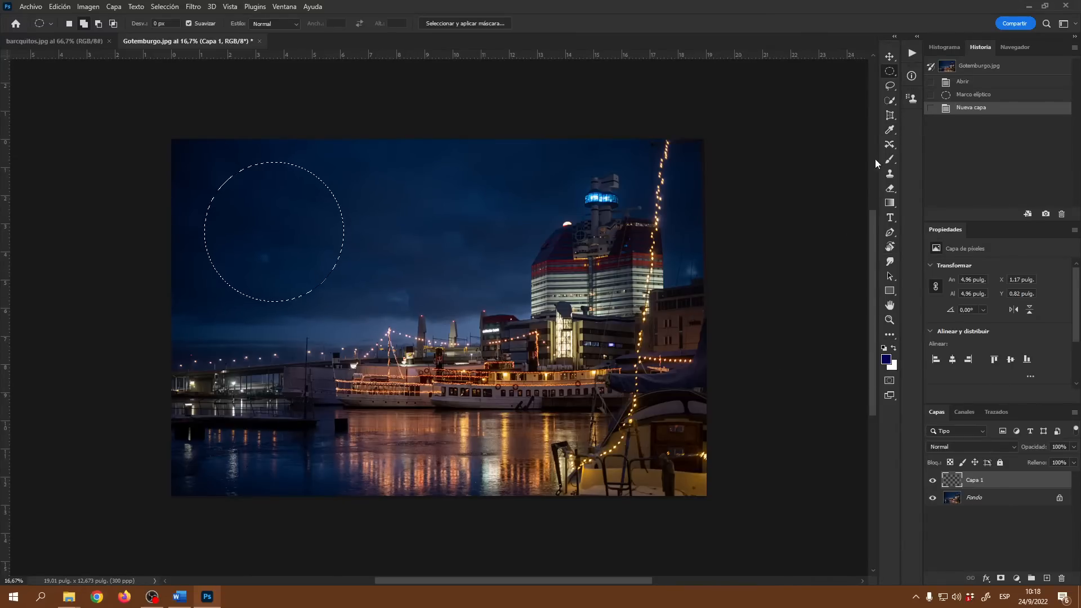
pyautogui.click(889, 130)
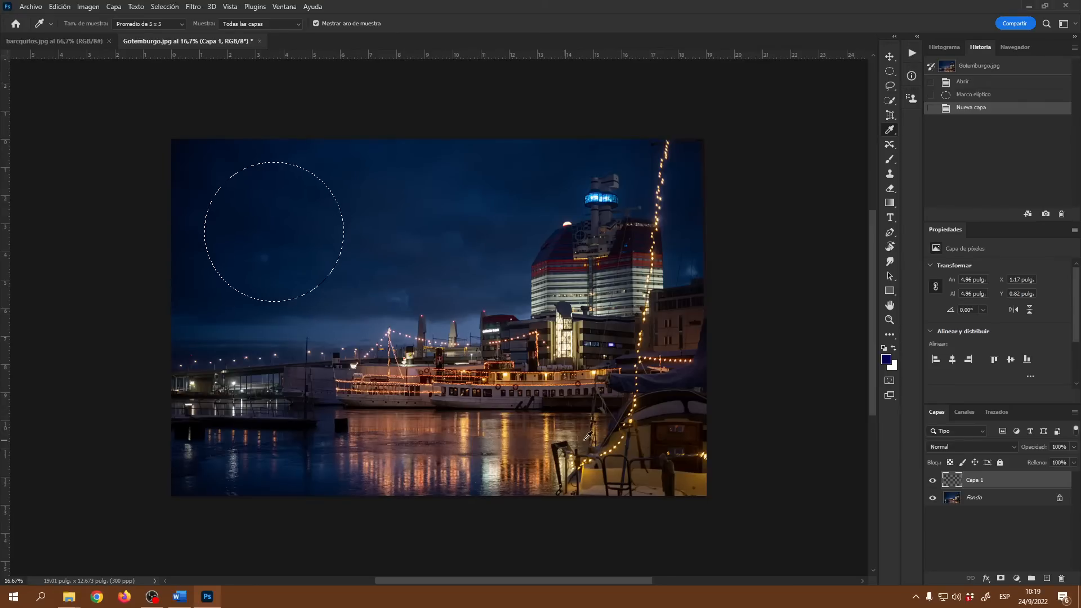
pyautogui.click(559, 264)
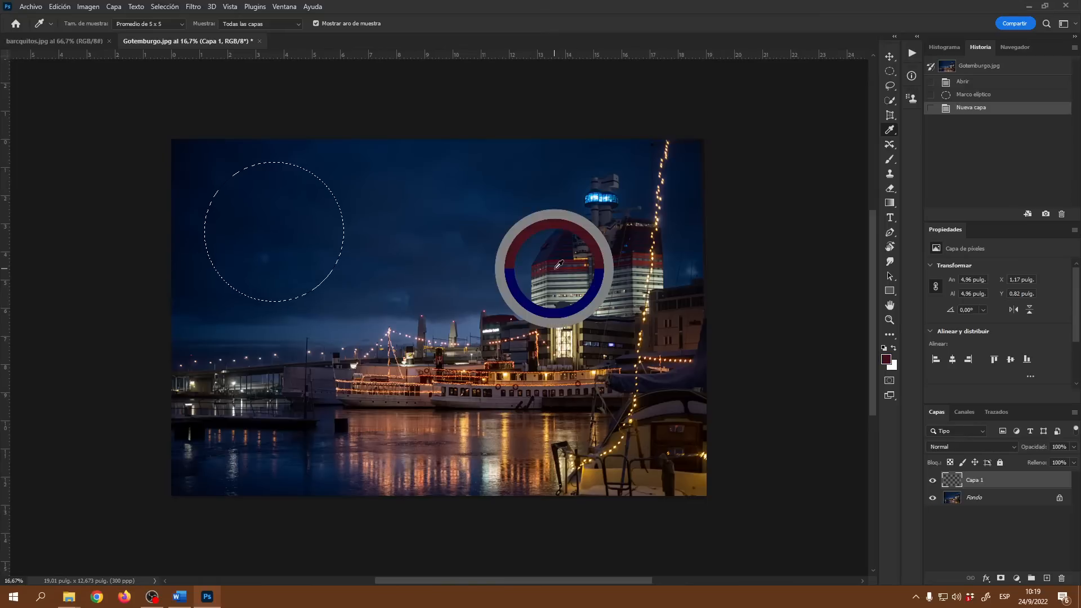
pyautogui.click(558, 264)
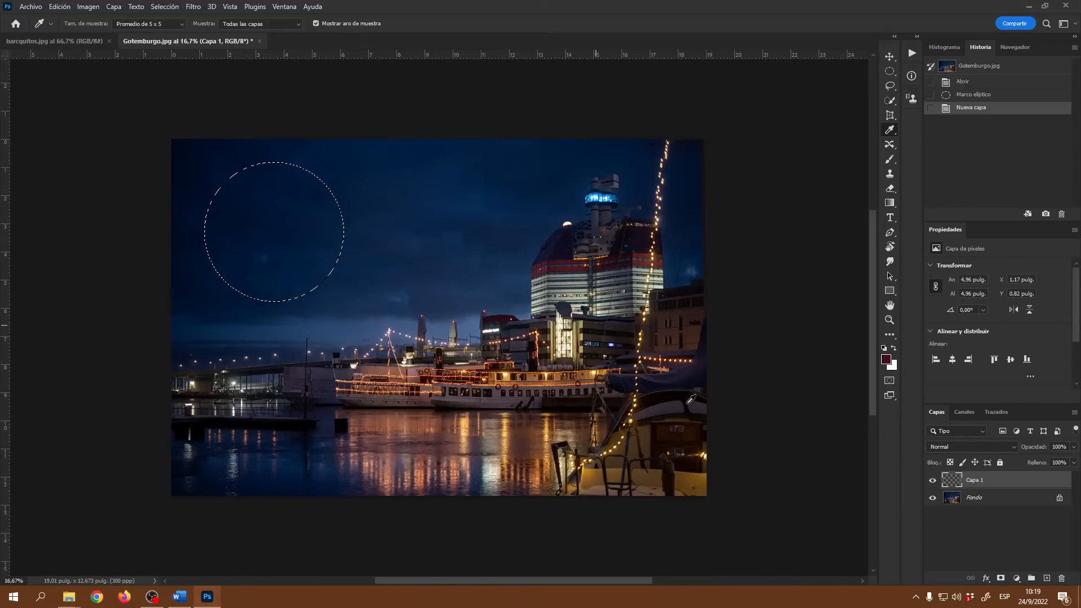
pyautogui.click(886, 360)
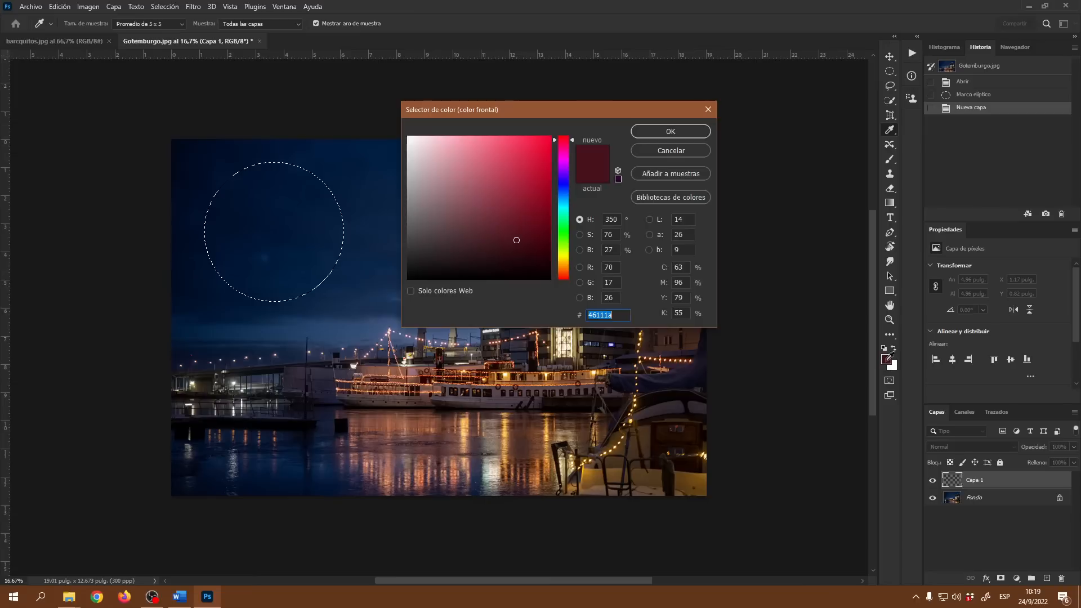
pyautogui.click(684, 132)
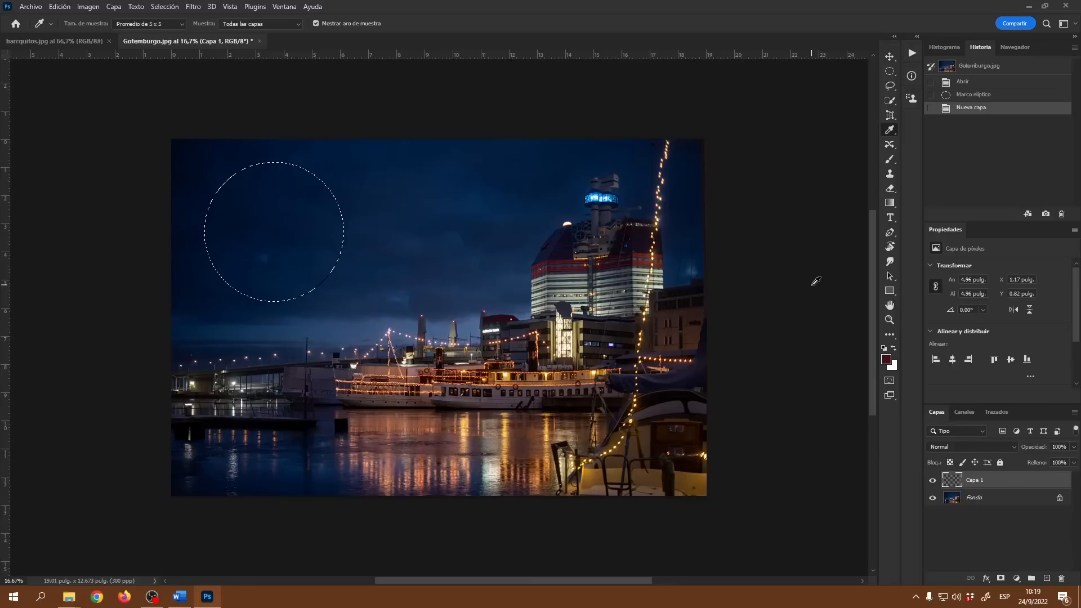
pyautogui.hotkey('alt', 'BackSpace')
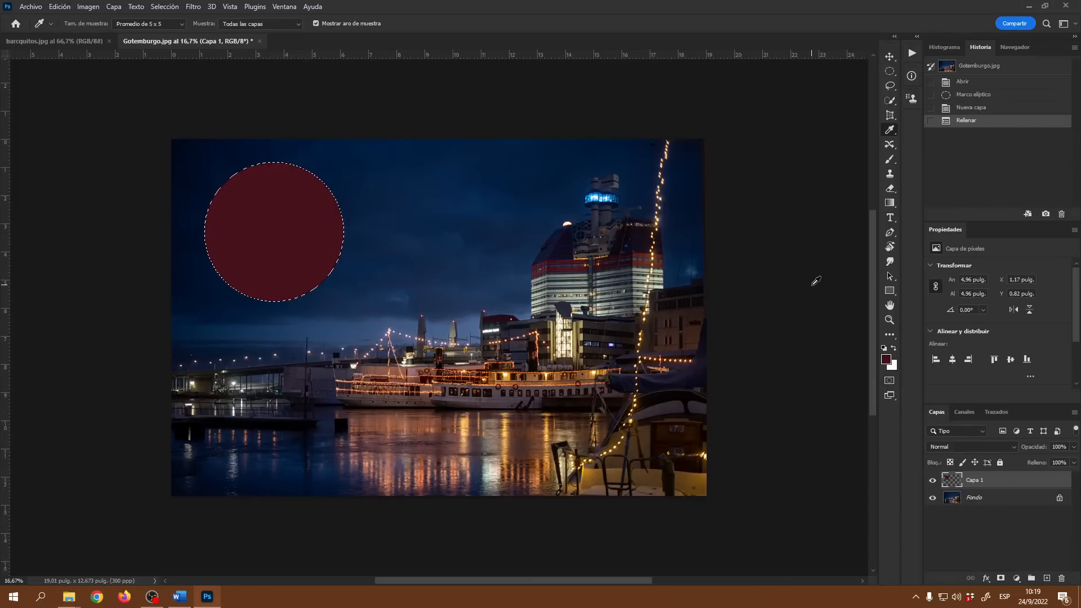
pyautogui.hotkey('ctrl', 'd')
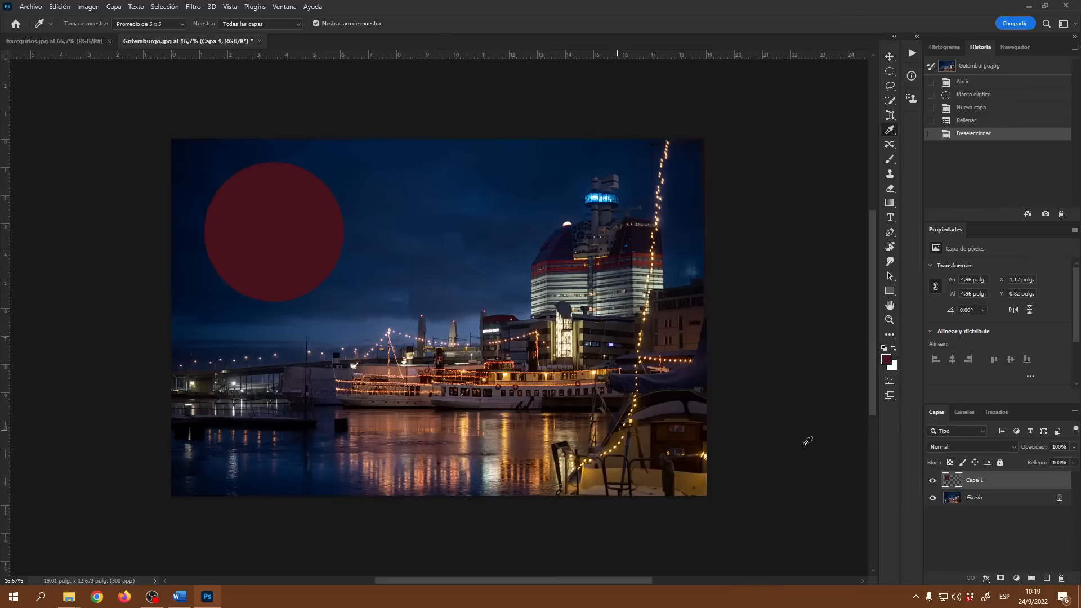
# Step: Toggle the red circle layer's visibility to compare the photo with and without it, leaving the layer visible
pyautogui.click(932, 481)
pyautogui.click(932, 481)
pyautogui.click(932, 480)
pyautogui.click(931, 480)
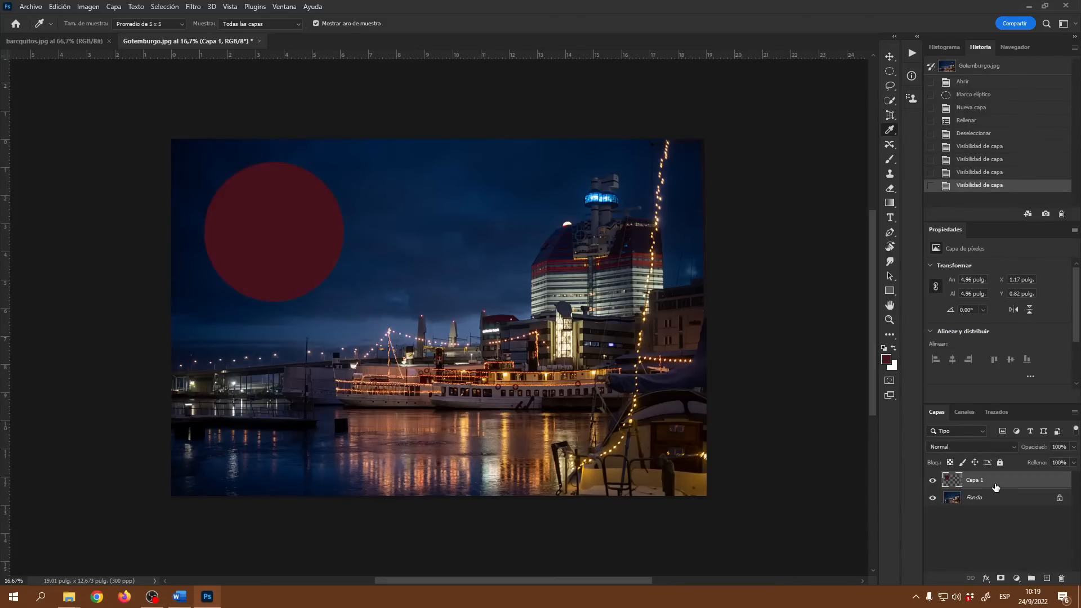
pyautogui.click(931, 481)
pyautogui.click(931, 480)
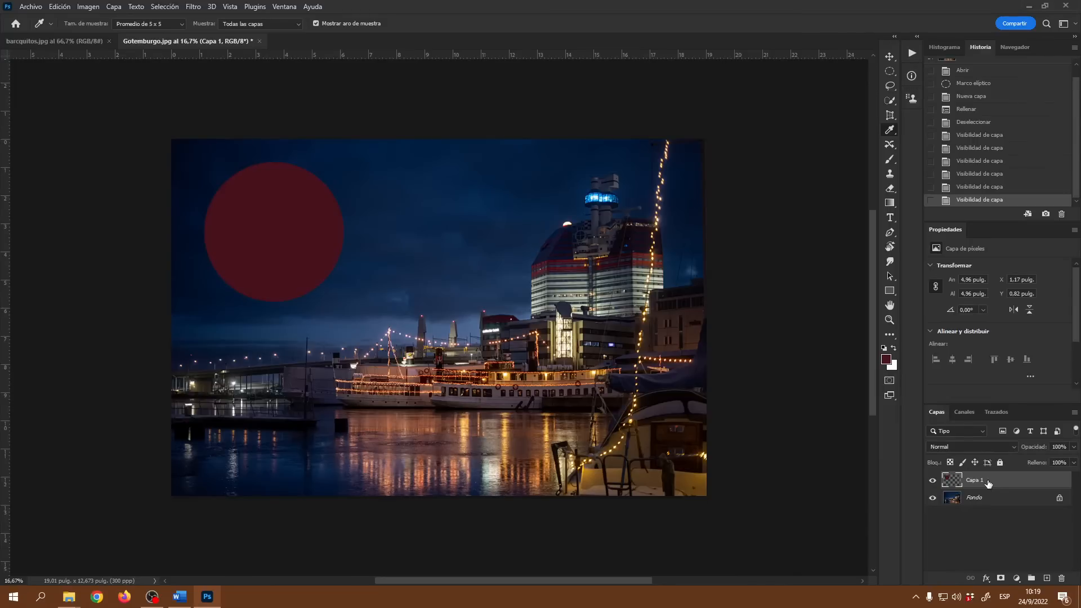
# Step: Duplicate the red circle layer and sample a golden yellow from the lit building behind the boats as the foreground colour
pyautogui.hotkey('ctrl', 'j')
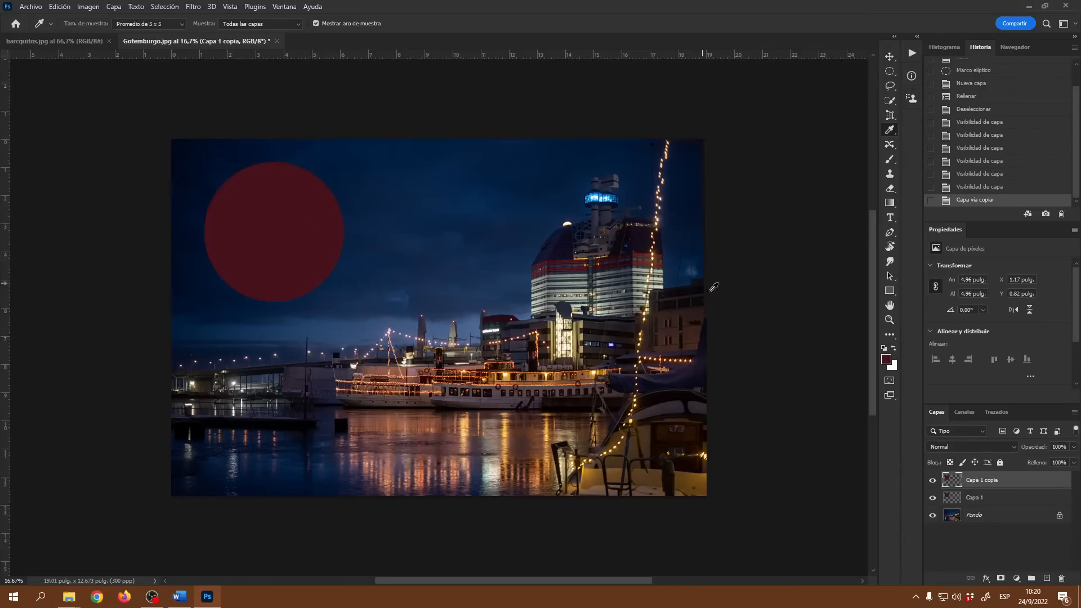
pyautogui.click(887, 361)
pyautogui.click(699, 154)
pyautogui.click(578, 334)
# Step: Try filling the duplicated circle layer with the golden yellow without any selection, and undo the fill
pyautogui.hotkey('alt', 'BackSpace')
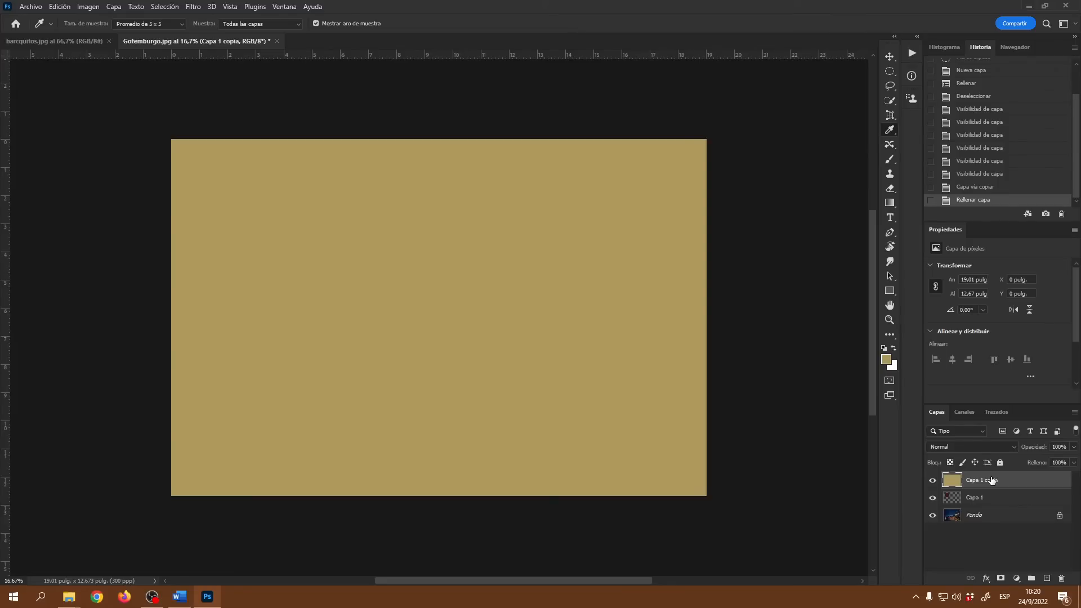
pyautogui.hotkey('ctrl', 'z')
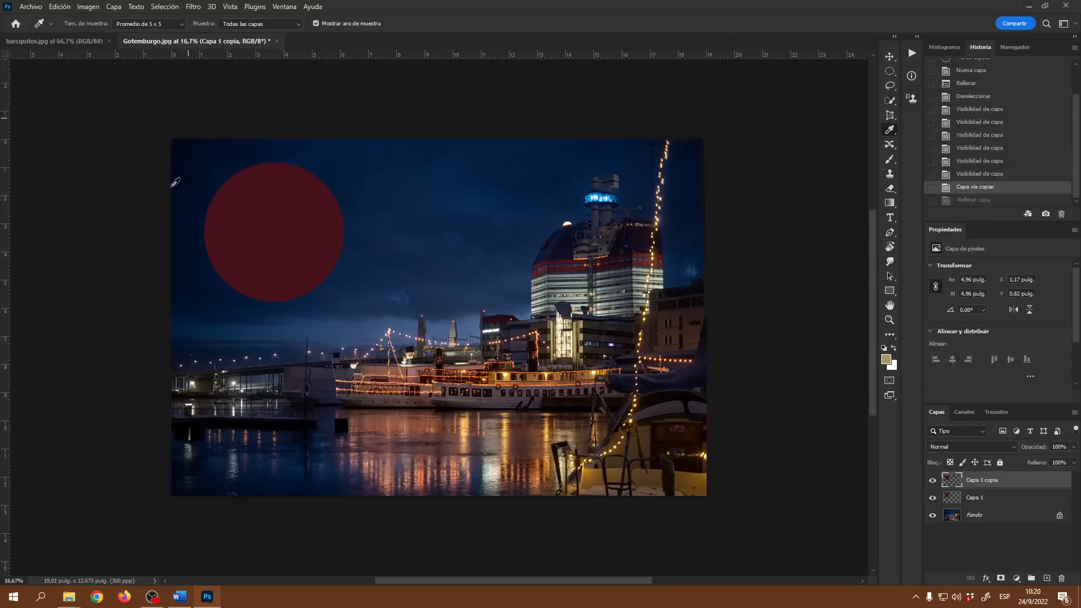
# Step: Load the duplicated circle's outline as a selection, fill it with the golden yellow foreground colour, and deselect
pyautogui.keyDown('ctrl'); pyautogui.click(953, 483); pyautogui.keyUp('ctrl')
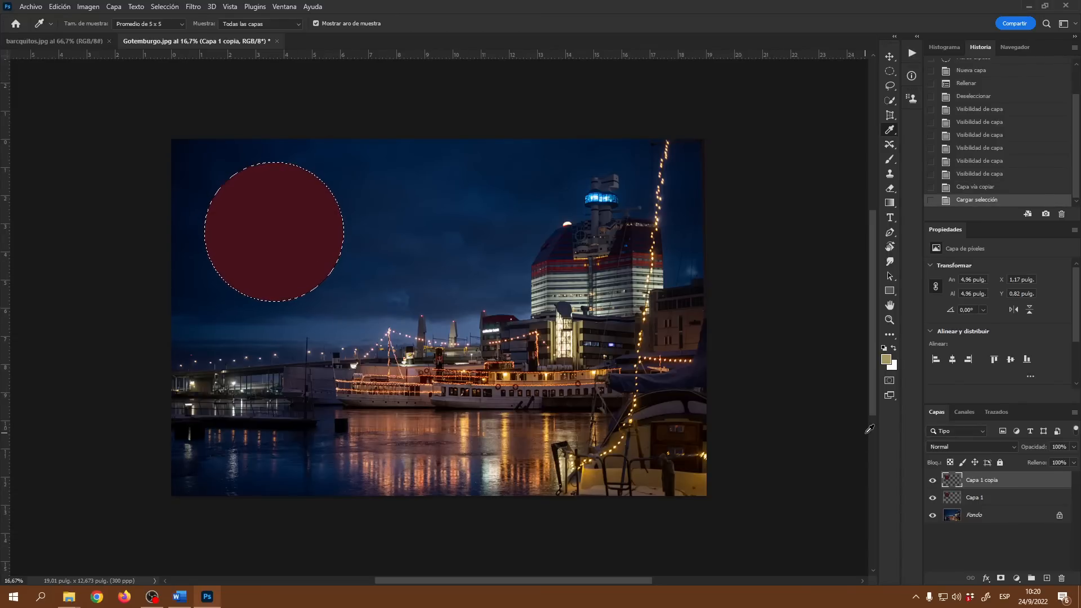
pyautogui.hotkey('alt', 'BackSpace')
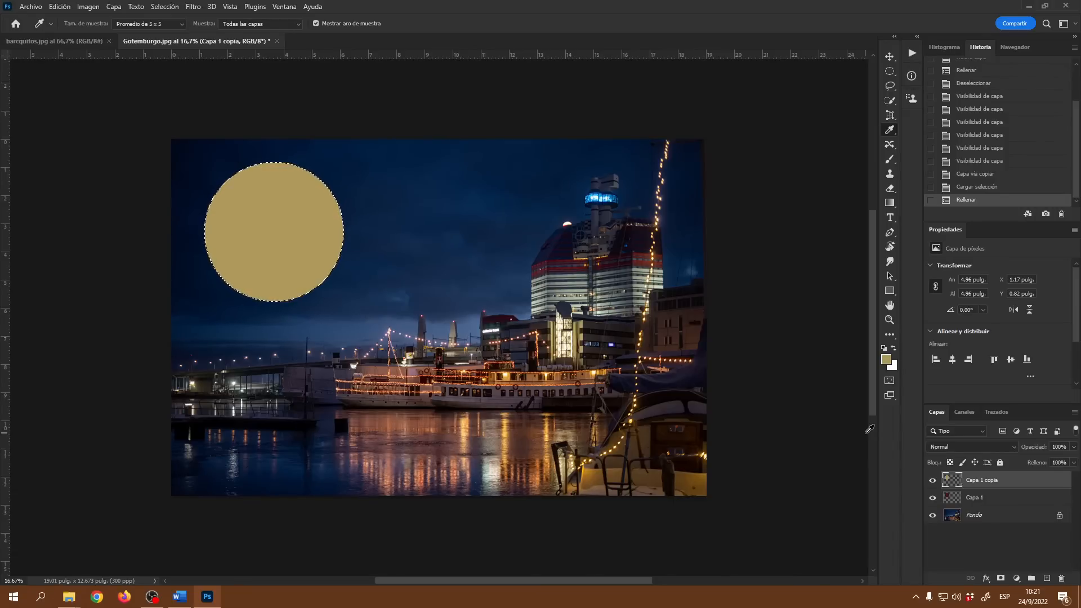
pyautogui.hotkey('ctrl', 'd')
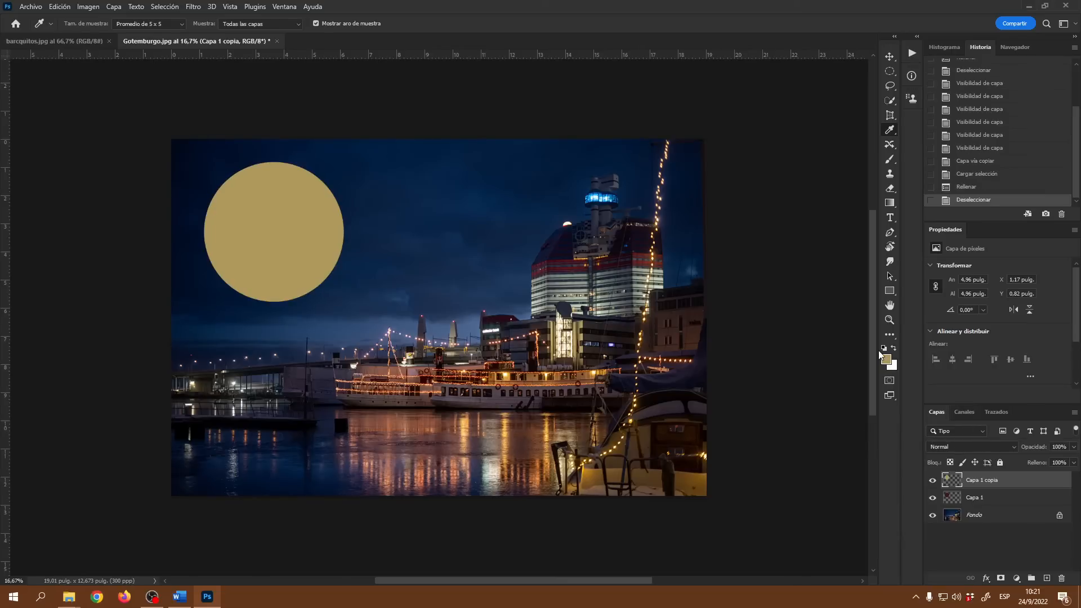
# Step: Scale the golden circle down to about 4.16 inches and centre it vertically and horizontally on the red circle
pyautogui.click(890, 54)
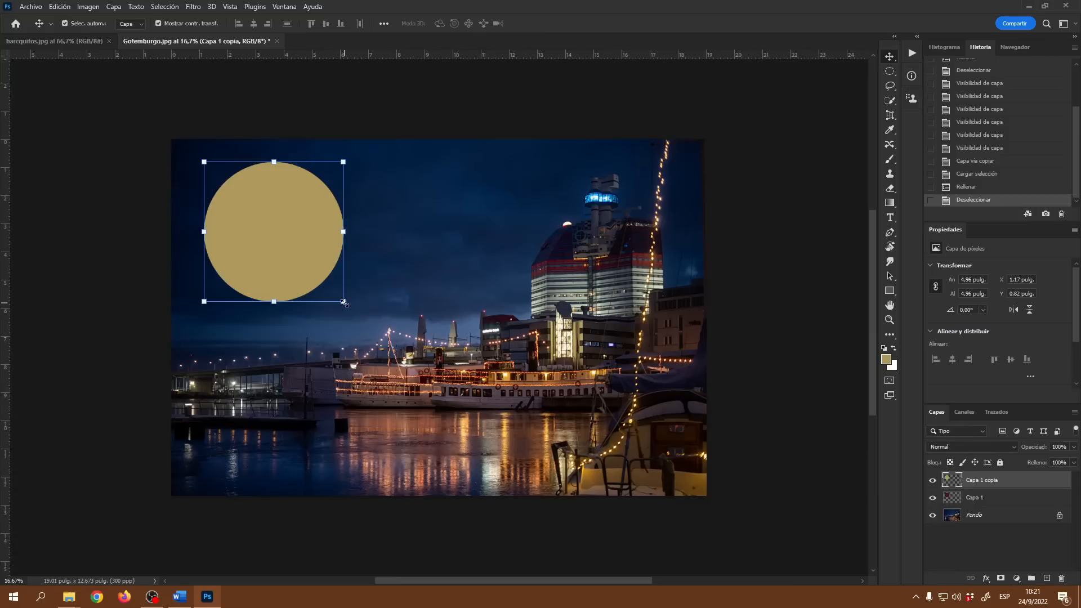
pyautogui.moveTo(343, 302); pyautogui.dragTo(313, 290)
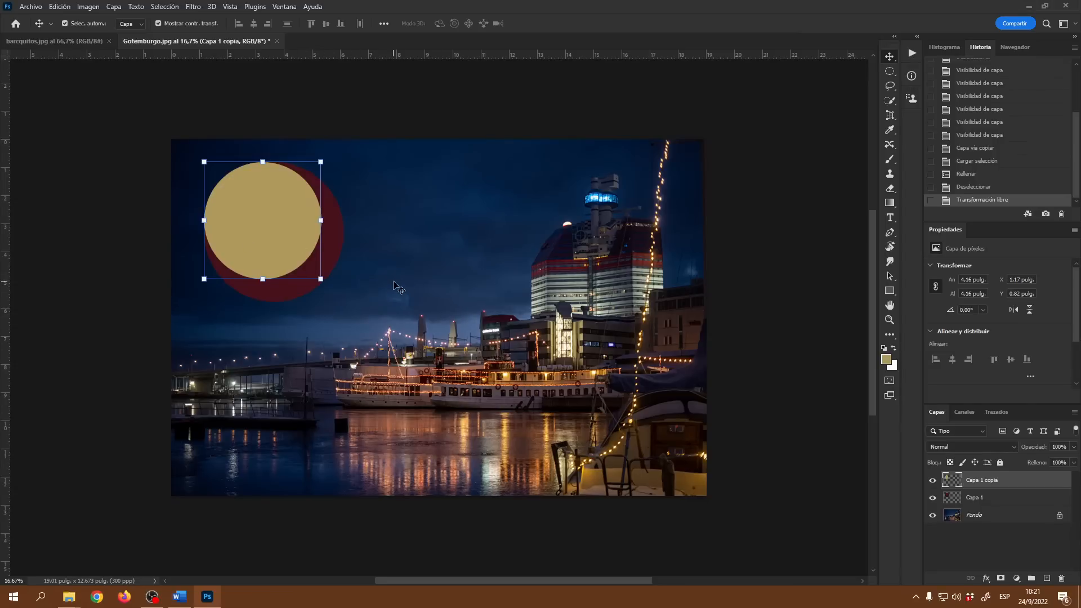
pyautogui.keyDown('shift'); pyautogui.click(1009, 497); pyautogui.keyUp('shift')
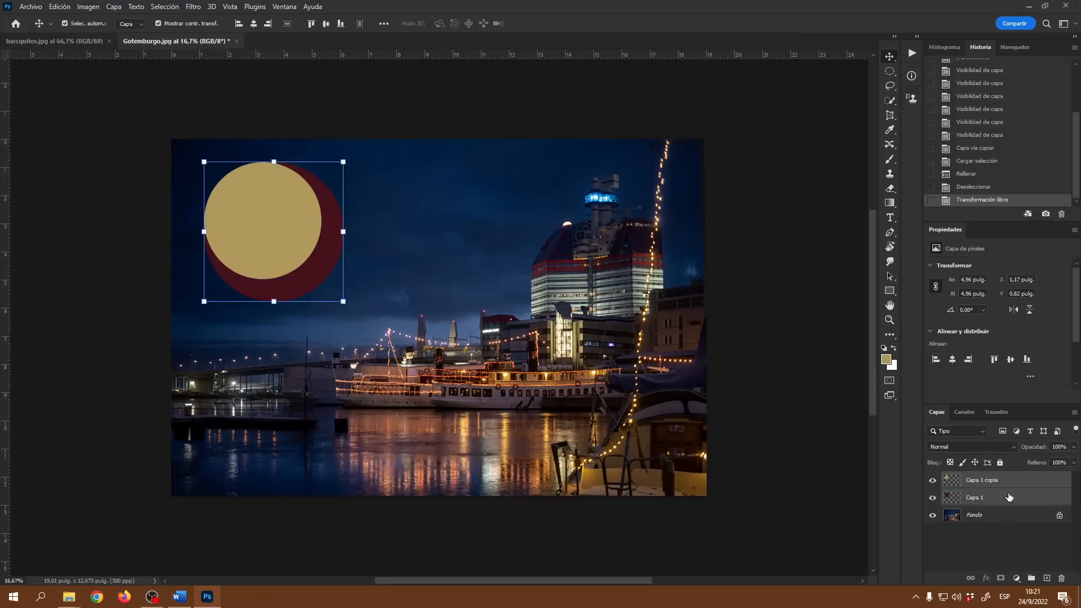
pyautogui.click(384, 24)
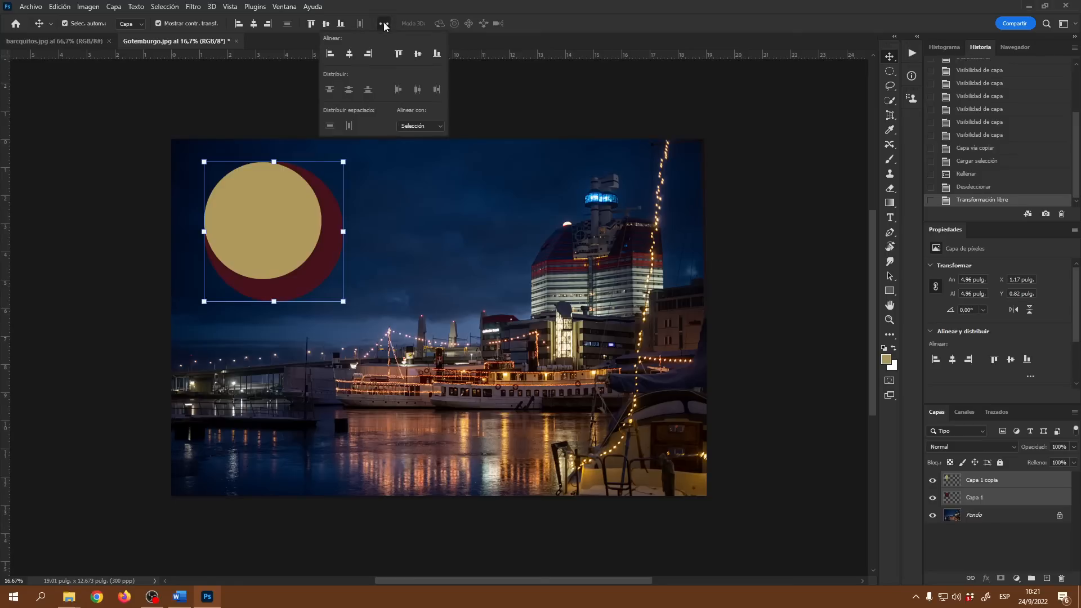
pyautogui.click(436, 126)
pyautogui.click(418, 56)
pyautogui.click(350, 56)
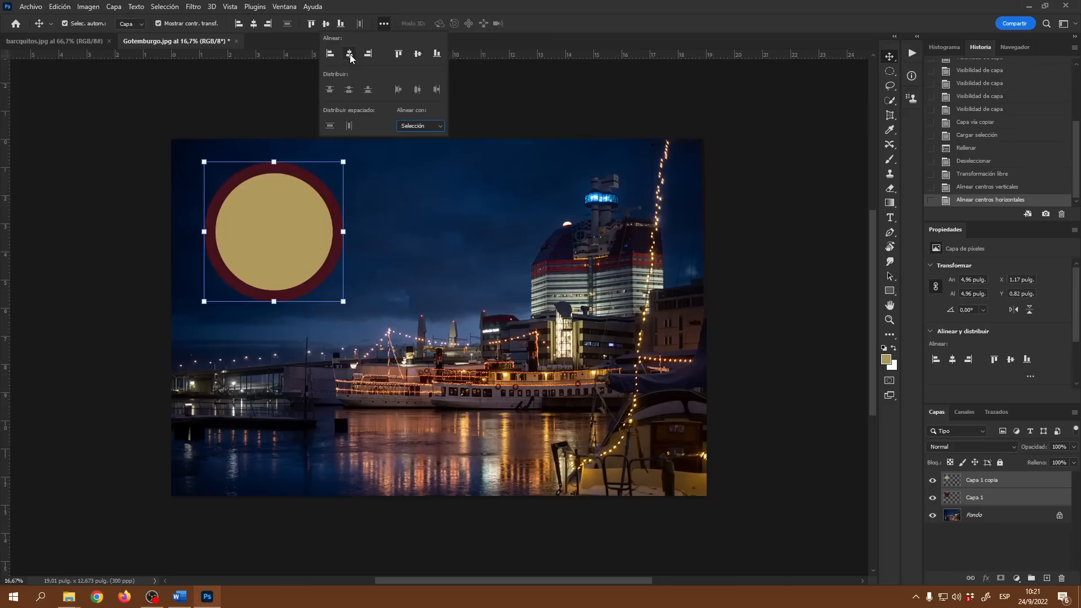
pyautogui.click(664, 117)
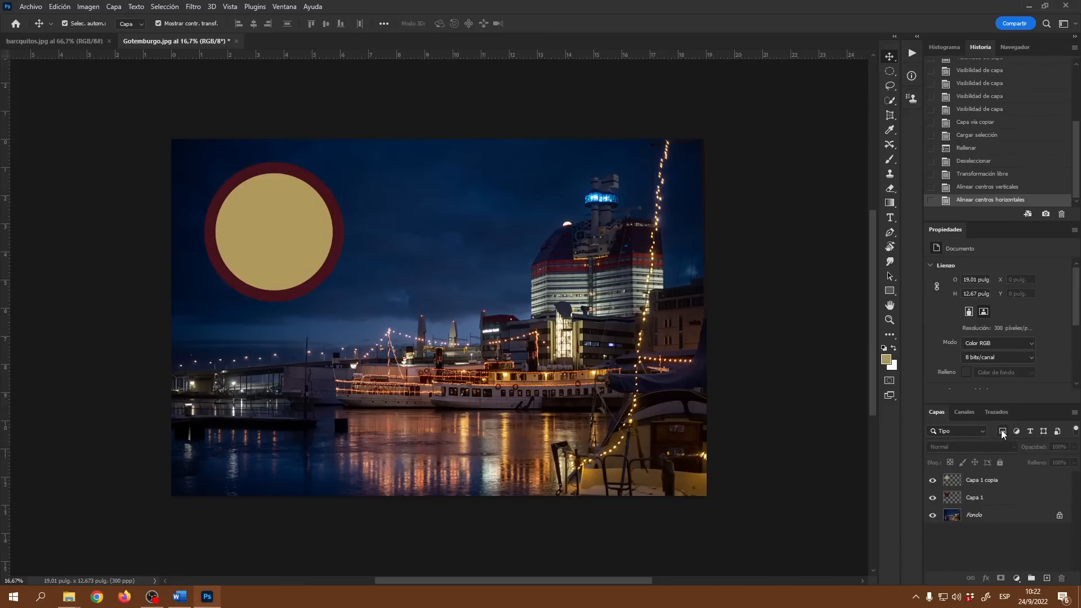
# Step: Add the horizontal text "PUERTO" at 72 px inside the golden circle
pyautogui.click(890, 218)
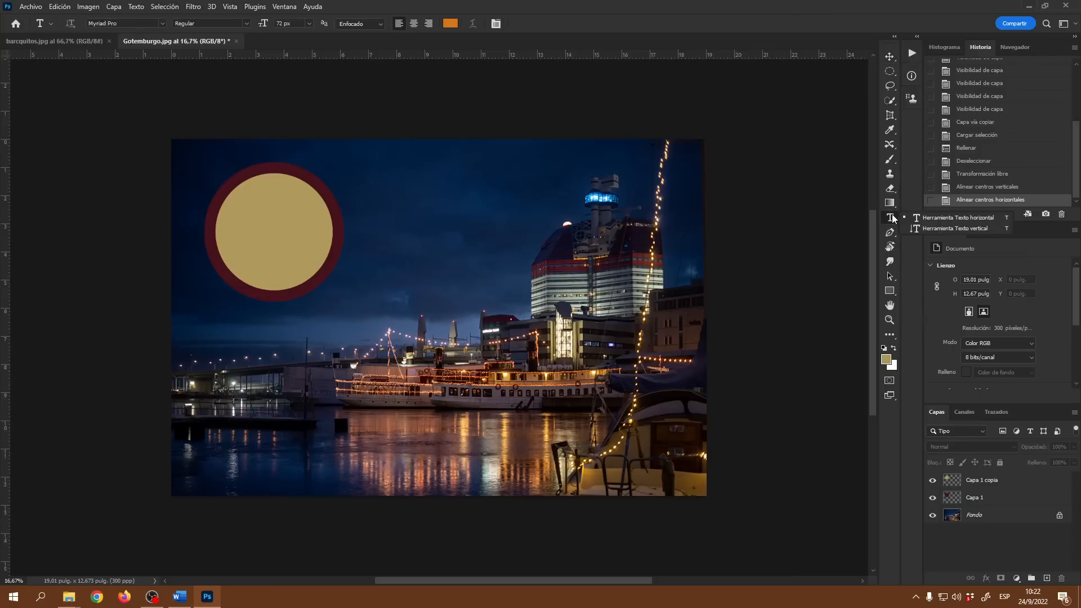
pyautogui.click(277, 227)
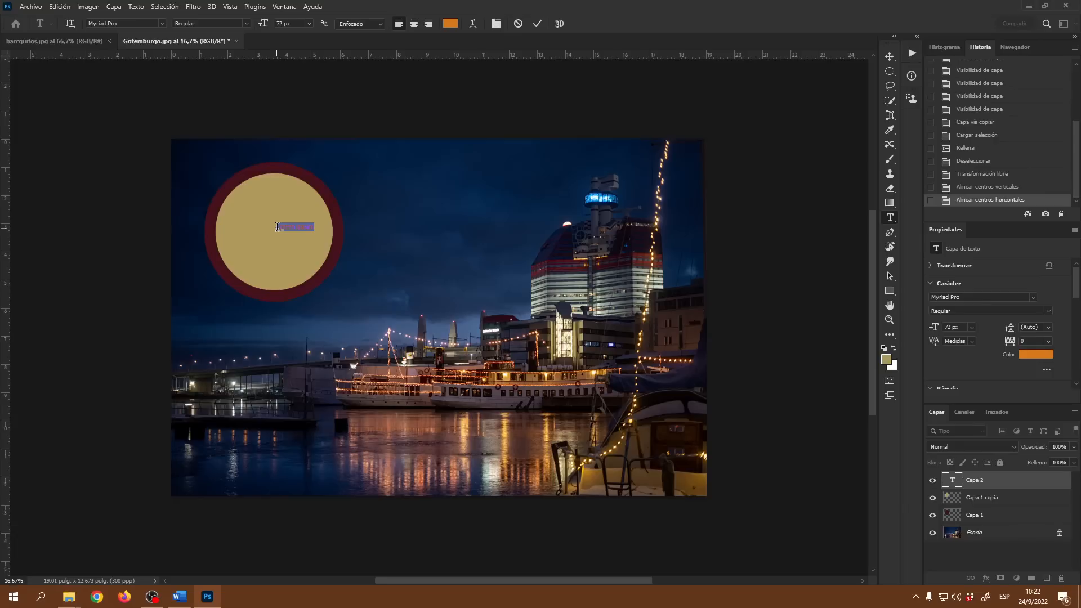
pyautogui.press('BackSpace')
# Step: Recolour the whole word PUERTO with the dark navy #010d25 sampled from the night sky and commit the text
pyautogui.moveTo(277, 227); pyautogui.dragTo(315, 235)
pyautogui.click(450, 23)
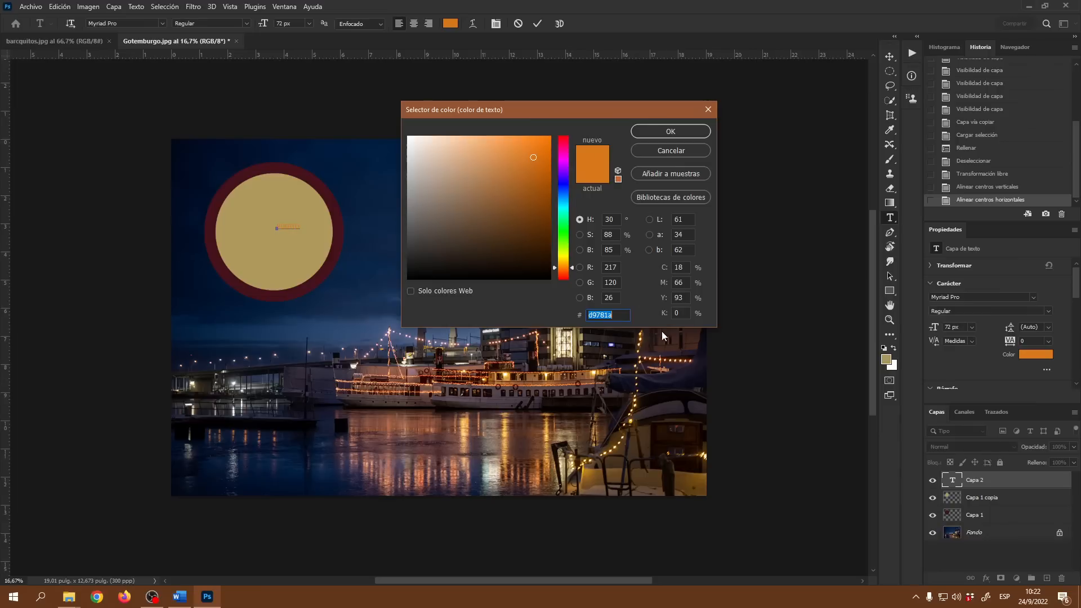
pyautogui.click(656, 358)
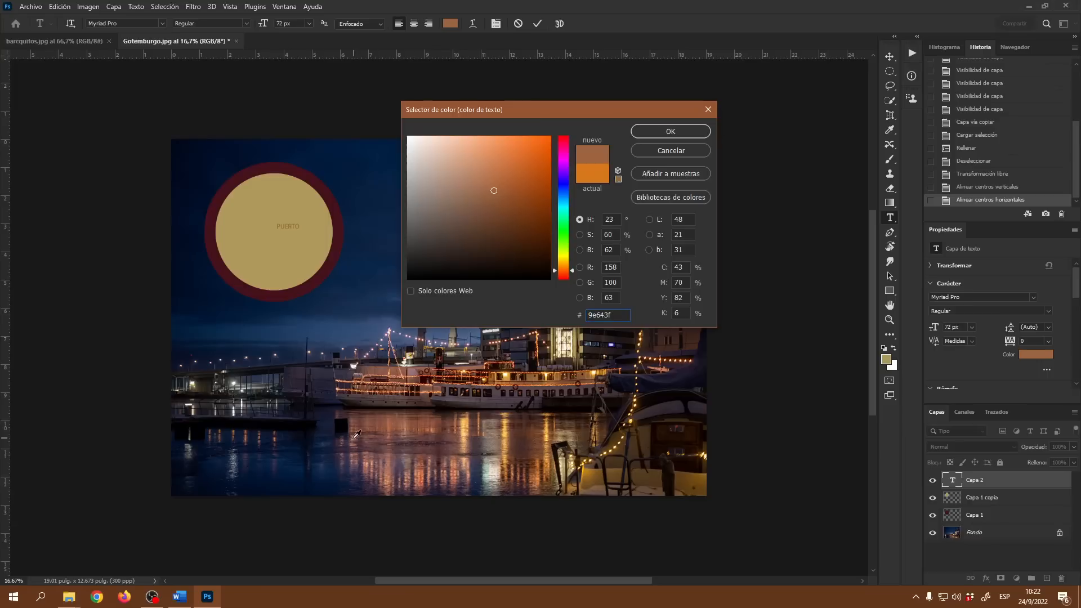
pyautogui.click(201, 163)
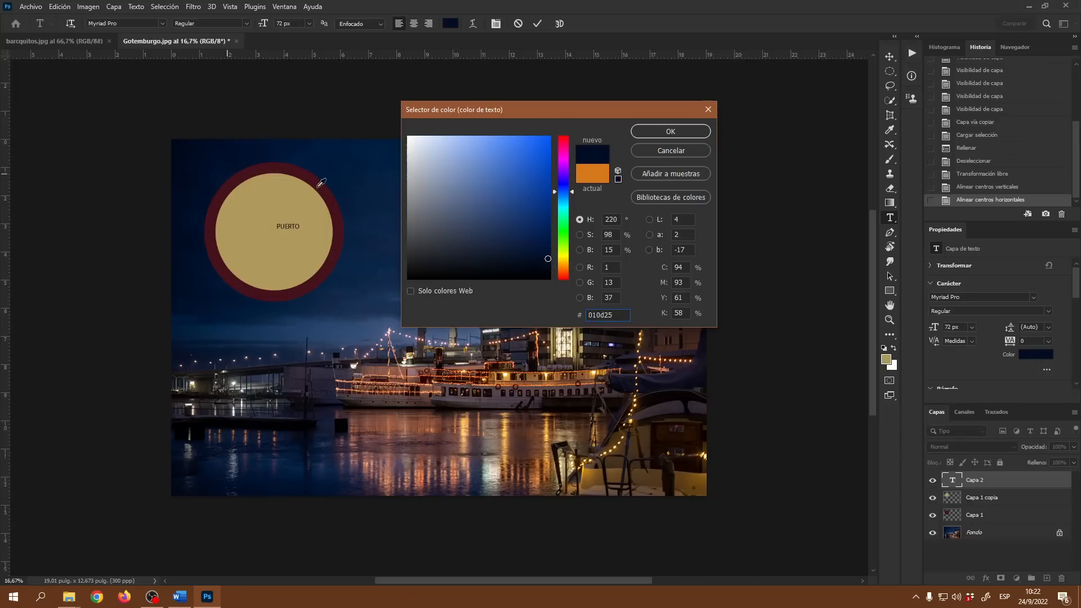
pyautogui.click(674, 133)
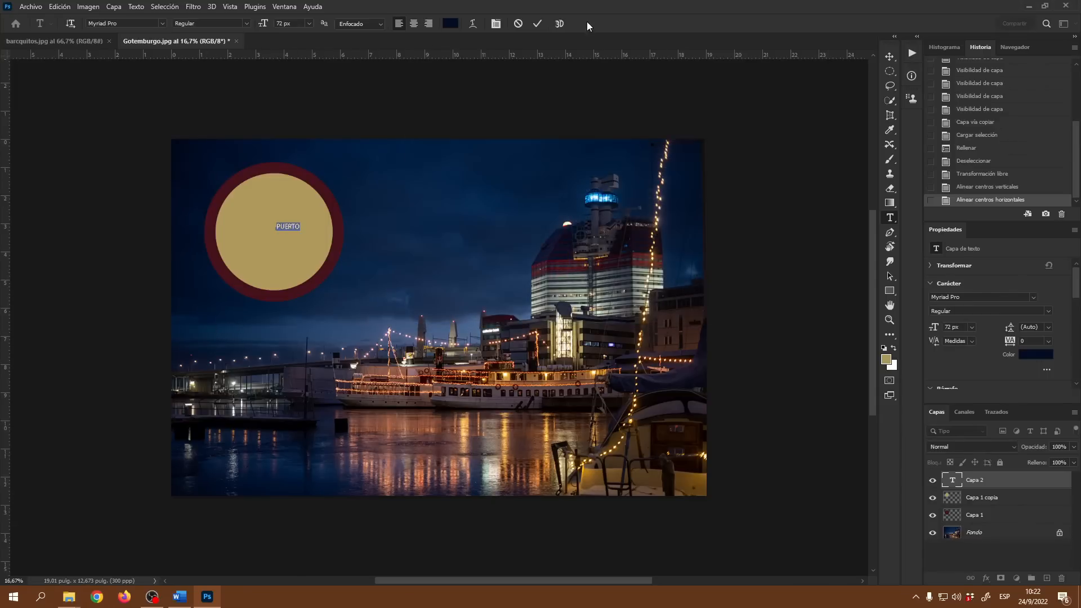
pyautogui.click(536, 23)
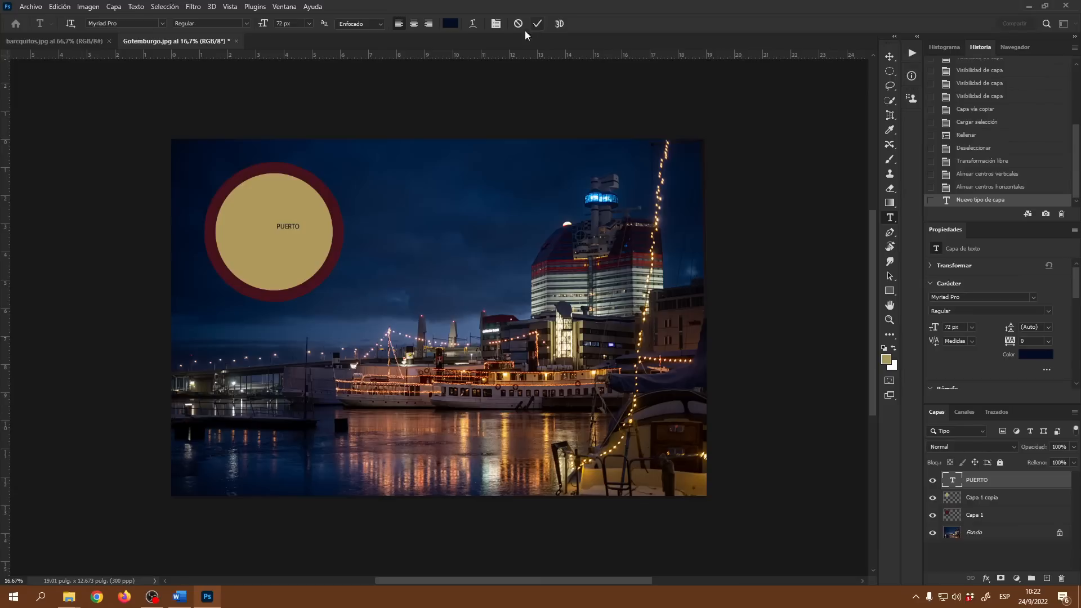
# Step: Enlarge the PUERTO text to about two thirds of the golden circle's width and place it in the circle's centre
pyautogui.click(889, 56)
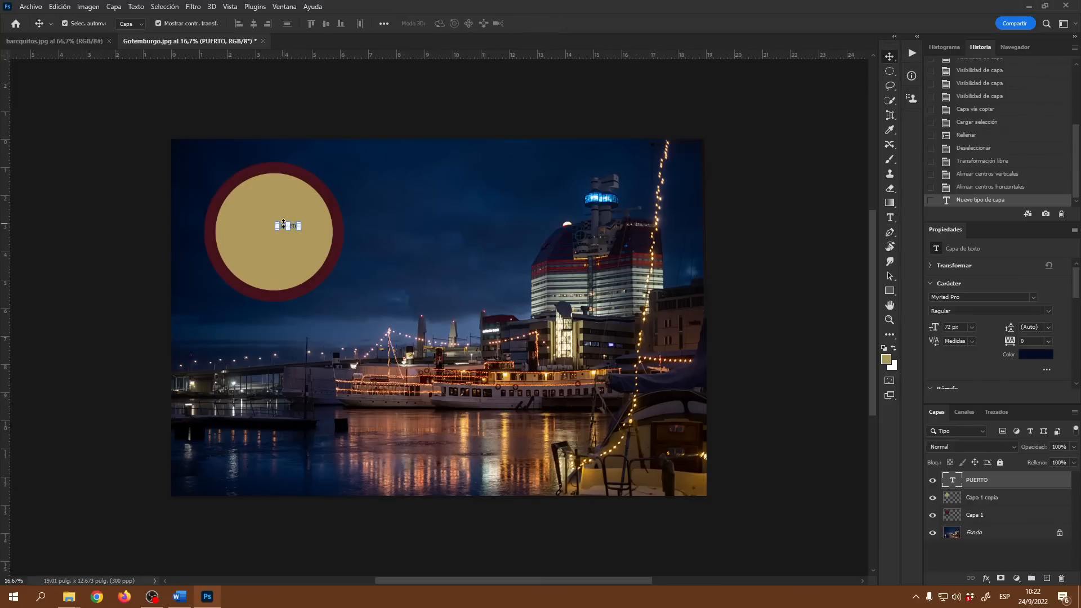
pyautogui.moveTo(283, 223)
pyautogui.mouseDown()
pyautogui.moveTo(292, 194)
pyautogui.moveTo(277, 234)
pyautogui.mouseUp()
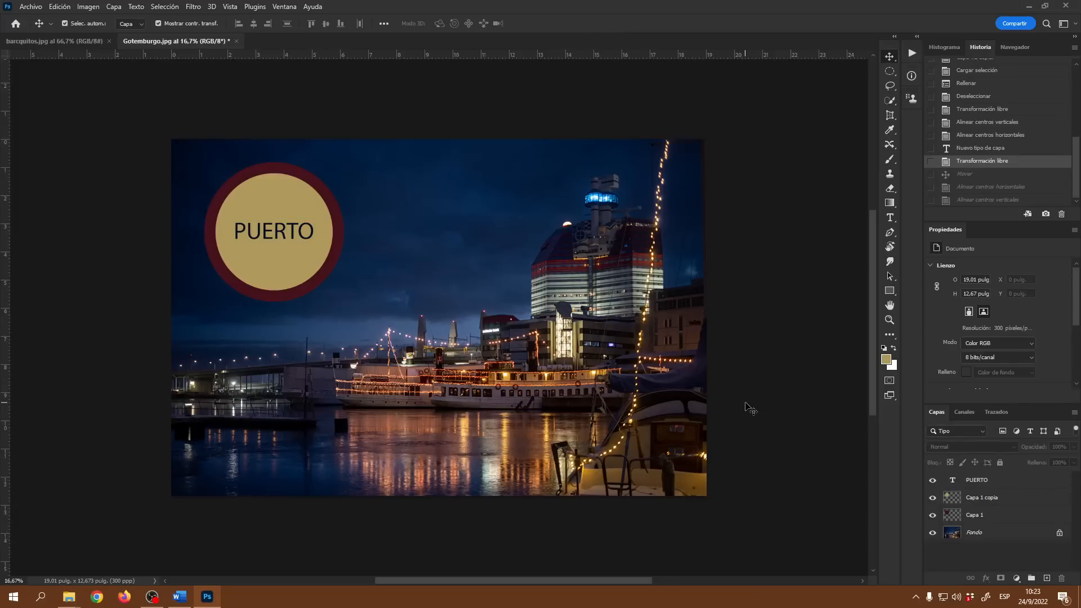